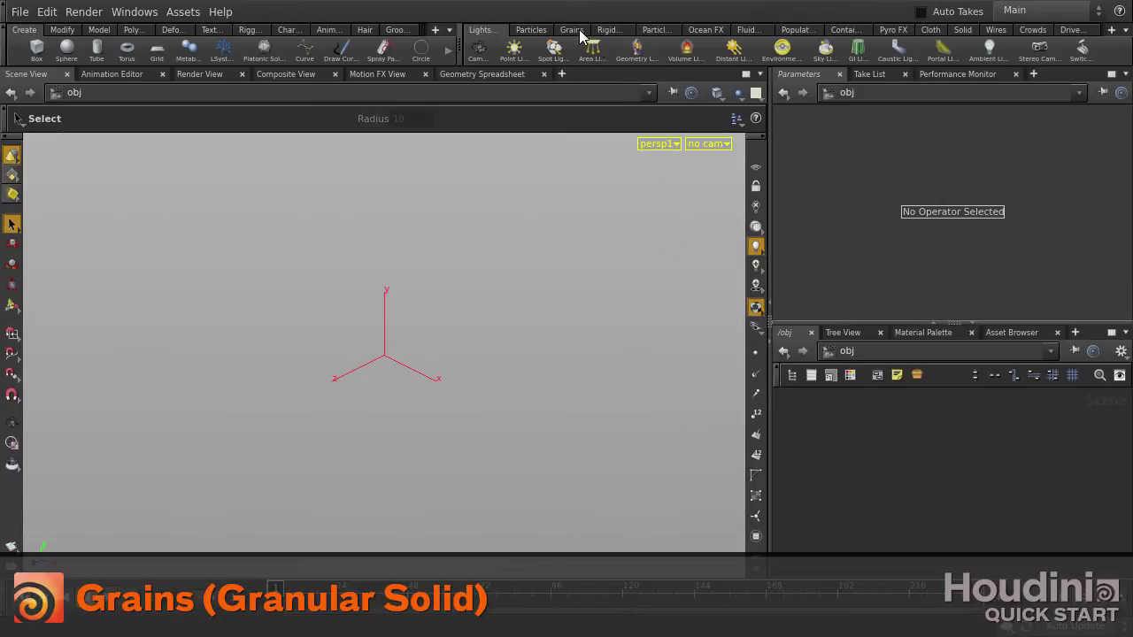
# Step: Place a Test Geometry: Pig Head object from the Grains shelf by searching 'pig'
pyautogui.click(581, 32)
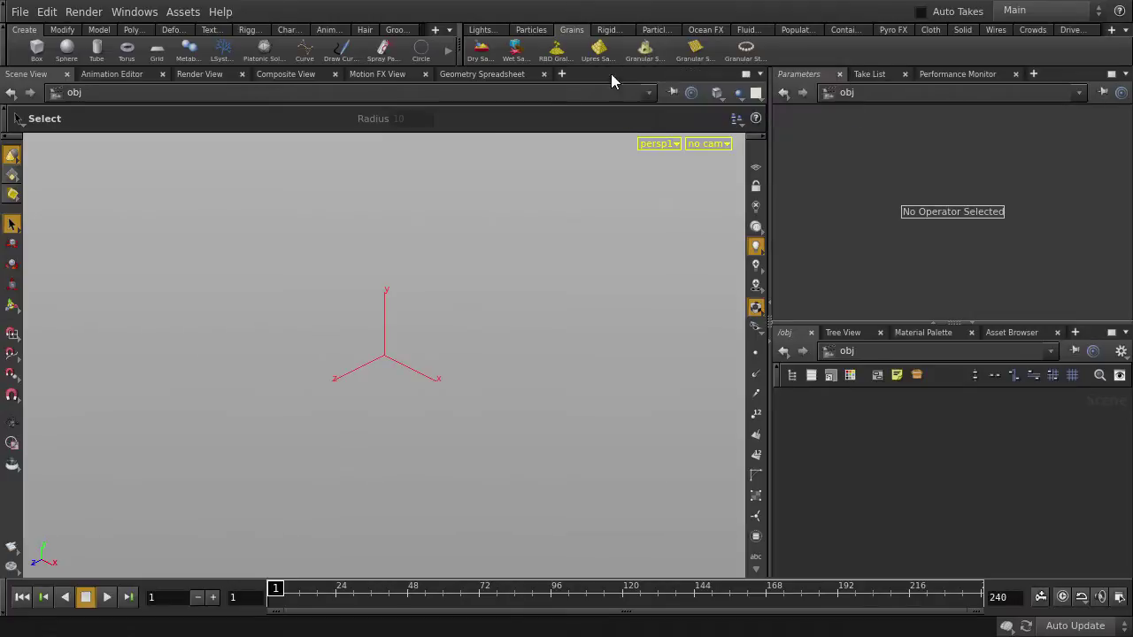
pyautogui.press('Tab')
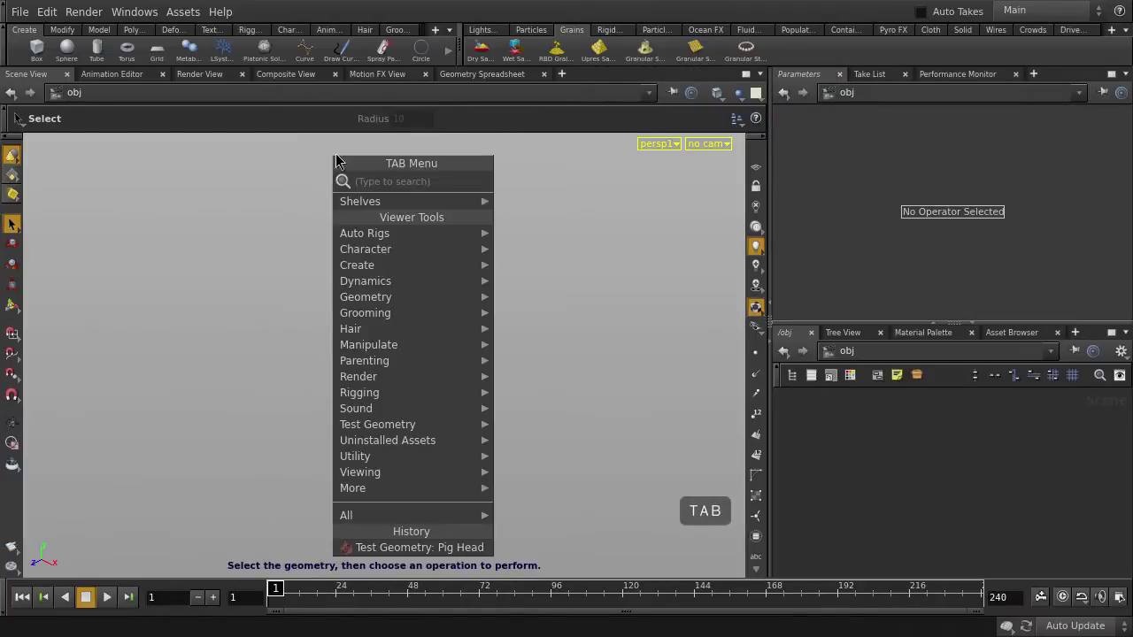
pyautogui.write('pig')
pyautogui.press('Return')
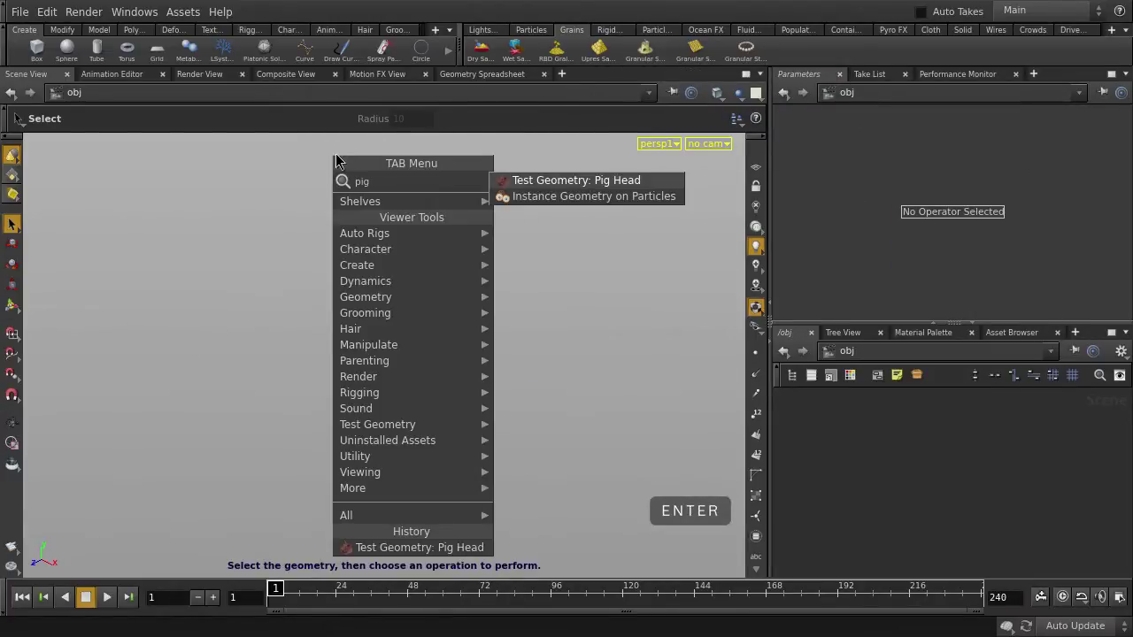
pyautogui.press('Return')
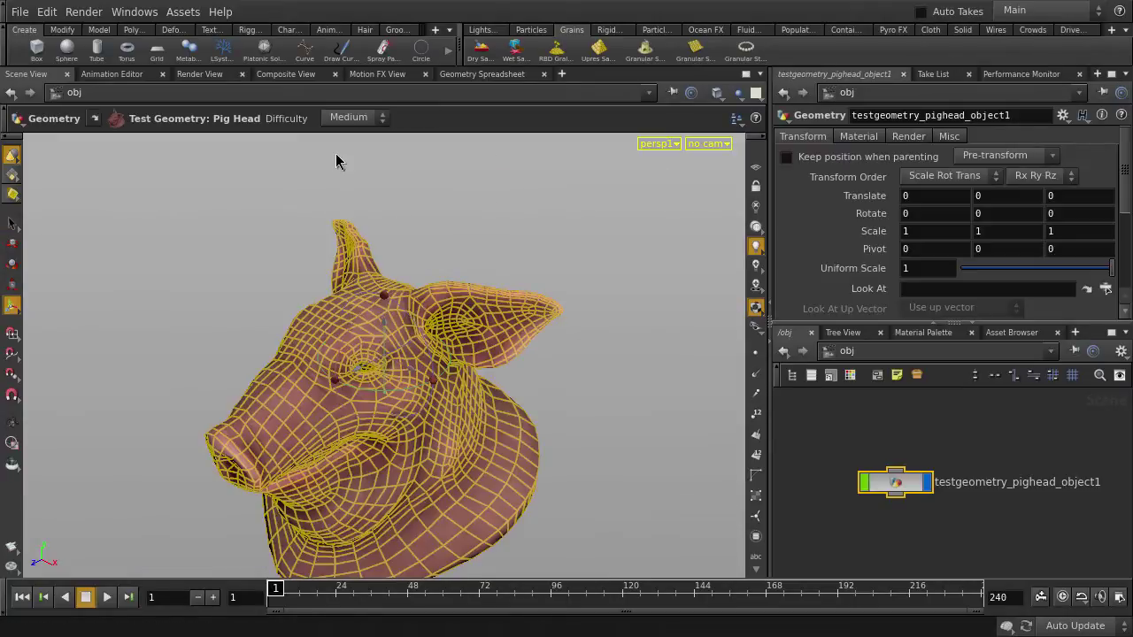
# Step: Raise the pig head above the origin to Translate Y 2.34866
pyautogui.scroll(-3, 402, 237)
pyautogui.press('t')
pyautogui.scroll(-2, 342, 253)
pyautogui.moveTo(214, 458); pyautogui.dragTo(231, 302, button='middle')
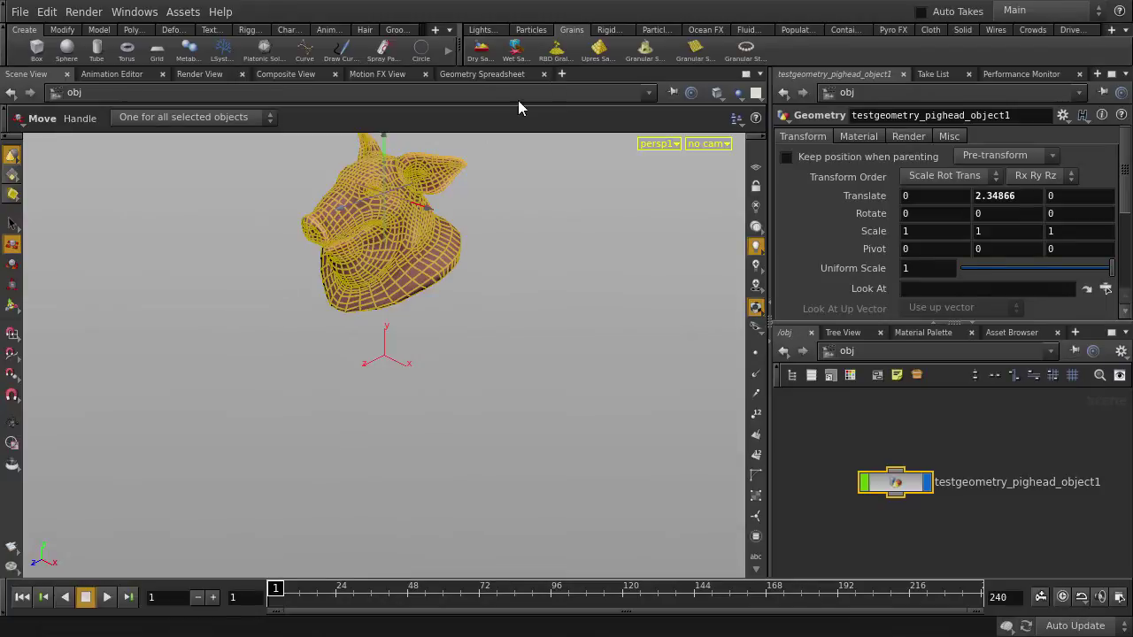
# Step: Add a ground plane from the Rigid Bodies shelf and return to selection mode
pyautogui.click(613, 30)
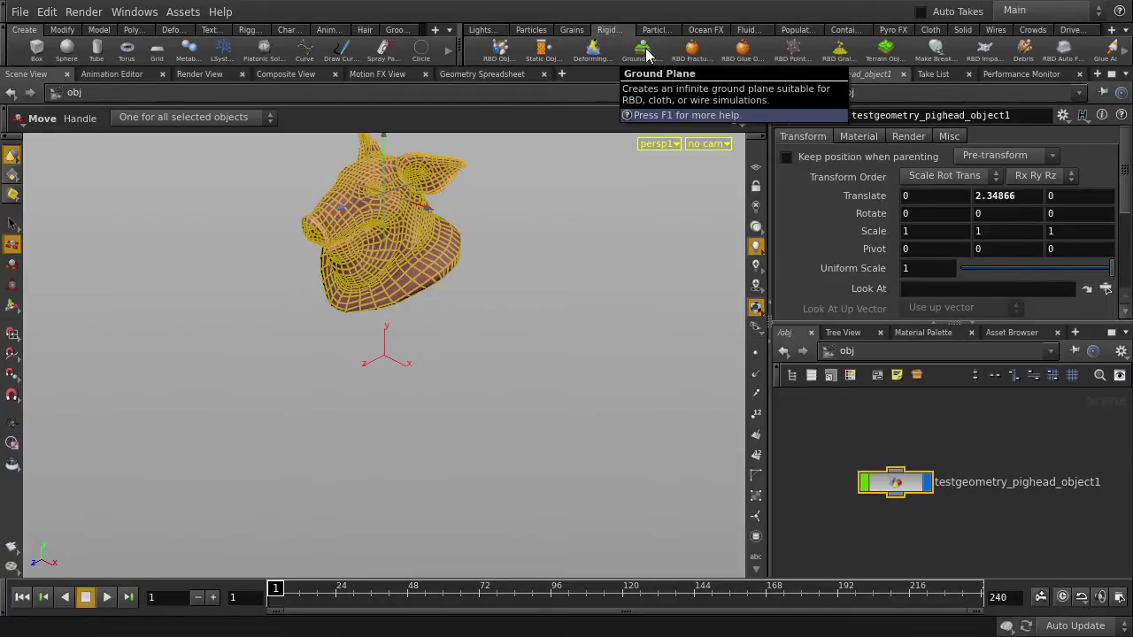
pyautogui.click(646, 55)
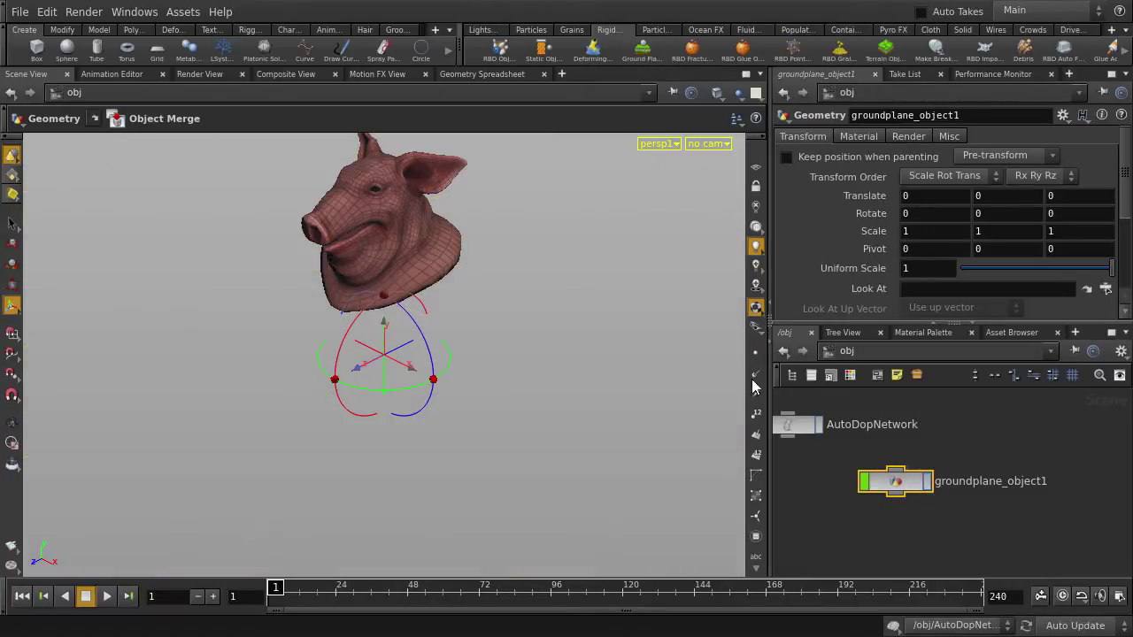
pyautogui.press('Escape')
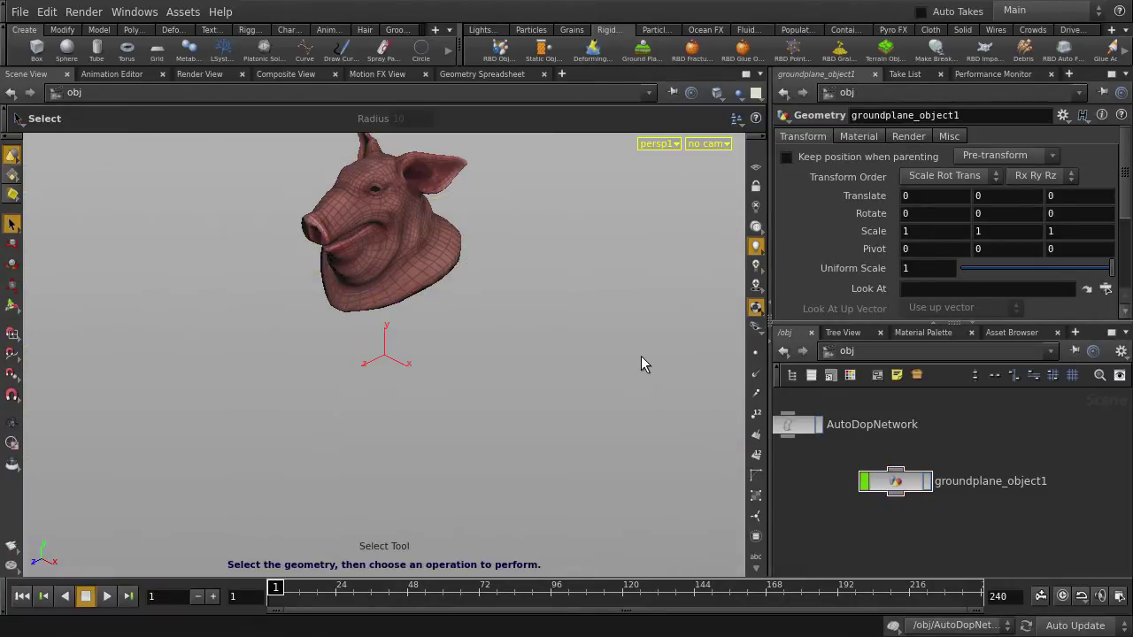
pyautogui.press('s')
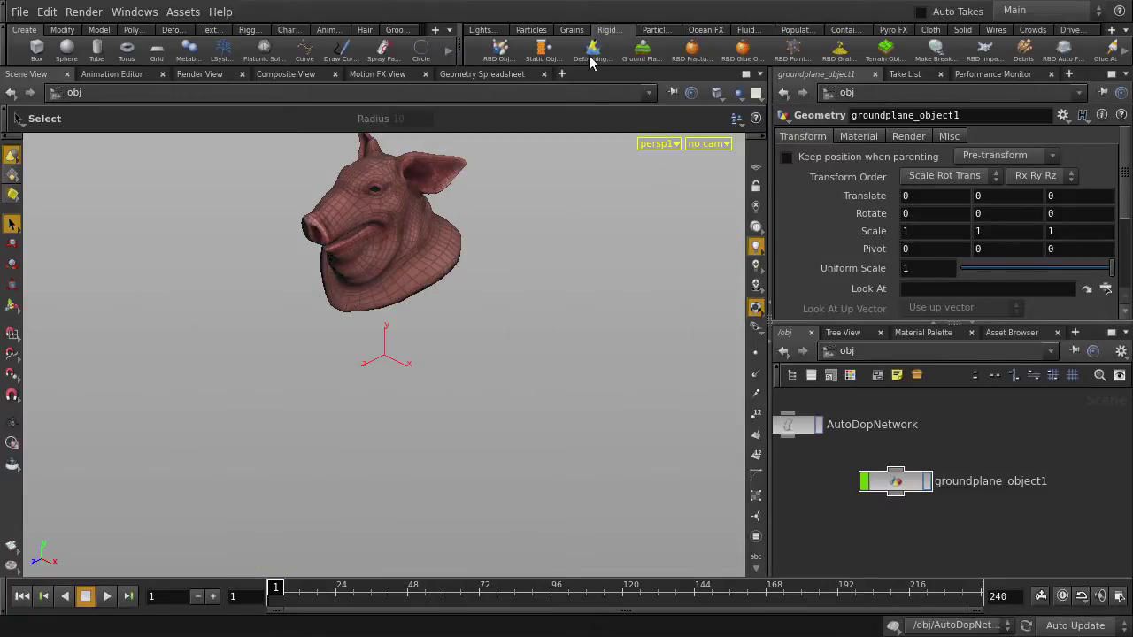
pyautogui.click(572, 31)
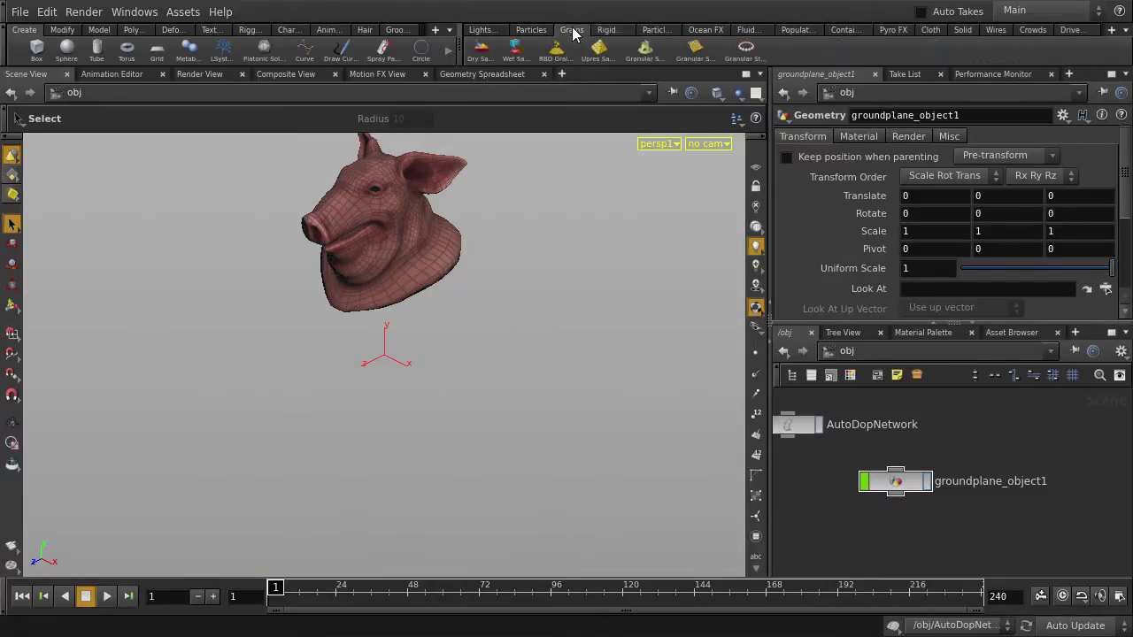
# Step: Convert the pig head into a Granular Solid
pyautogui.click(650, 52)
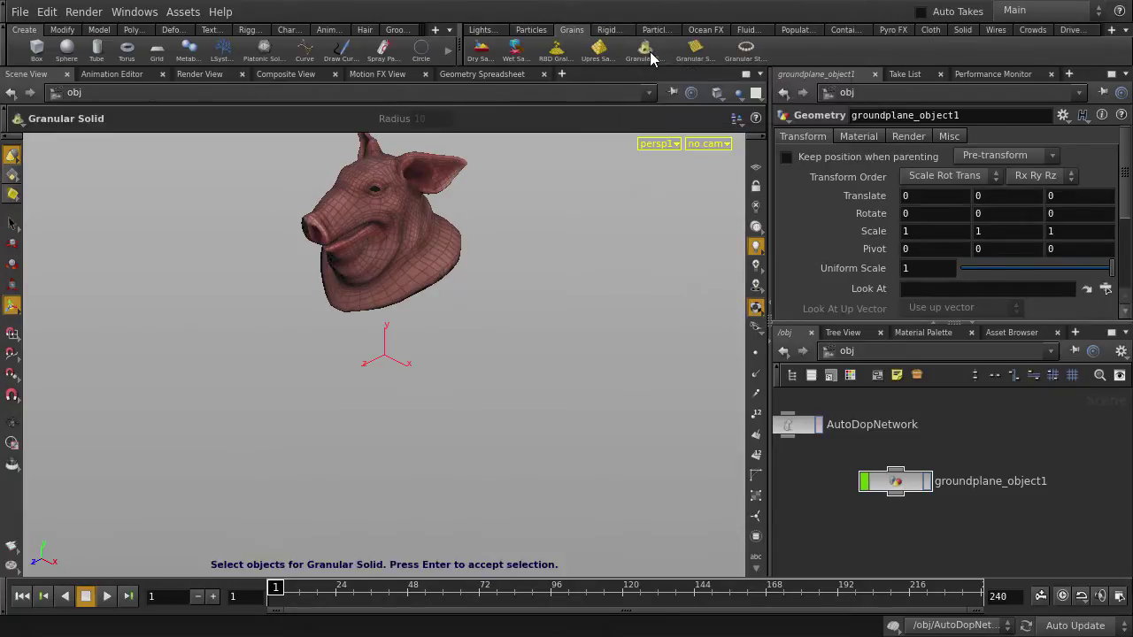
pyautogui.click(428, 232)
pyautogui.press('Return')
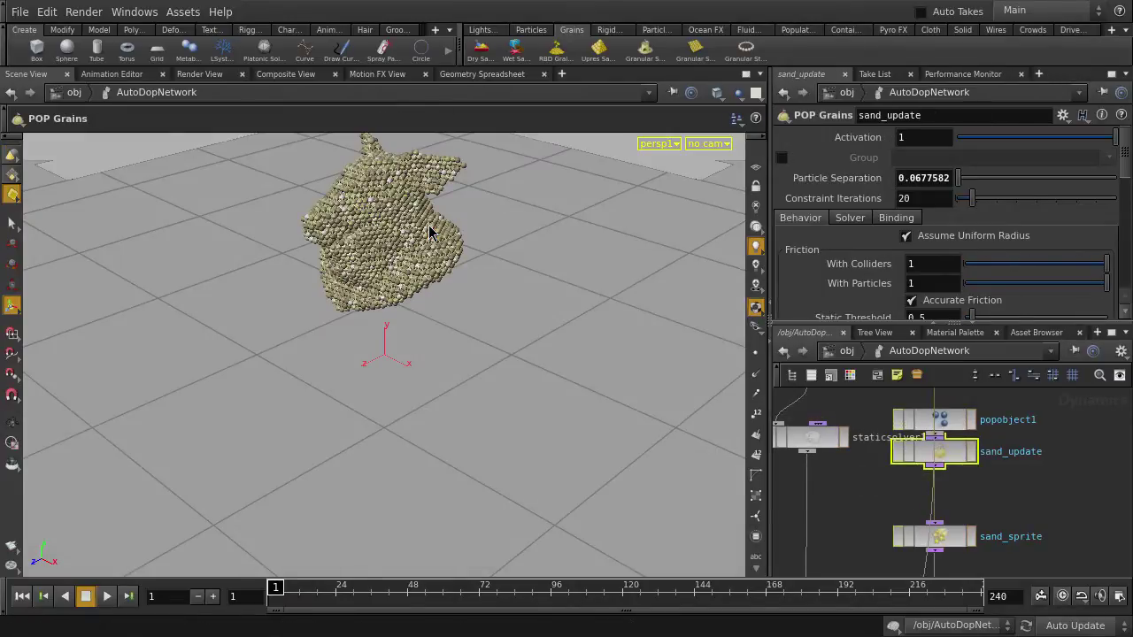
# Step: Inspect the grain pig head in wireframe and shaded views, then tidy the node layout
pyautogui.press('Escape')
pyautogui.scroll(5, 342, 253)
pyautogui.scroll(3, 341, 412)
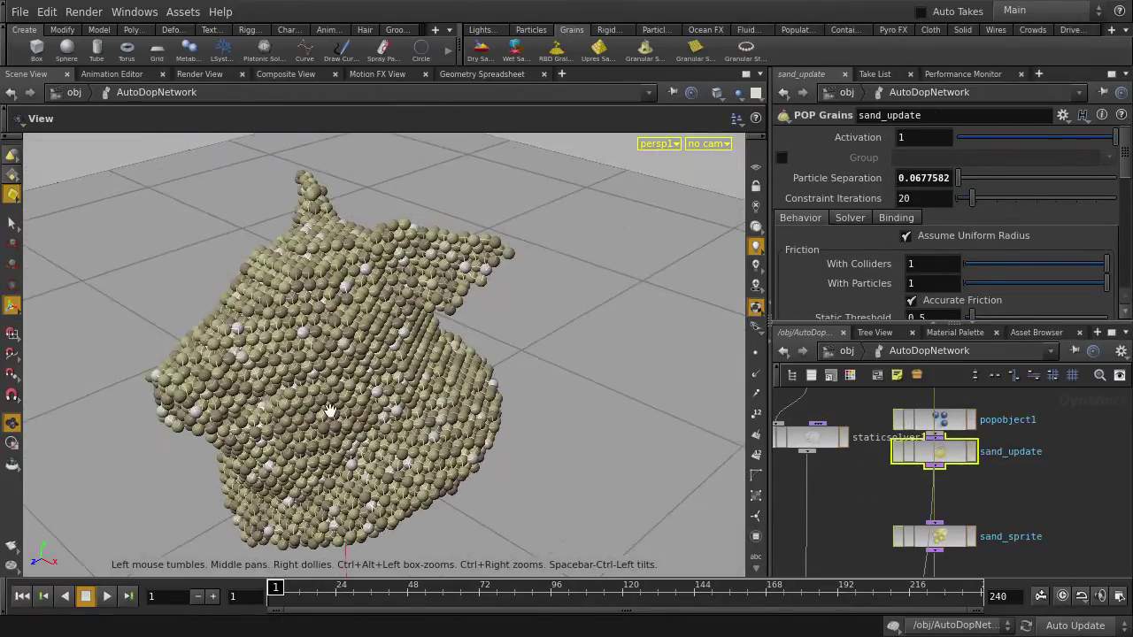
pyautogui.scroll(2, 342, 411)
pyautogui.press('w')
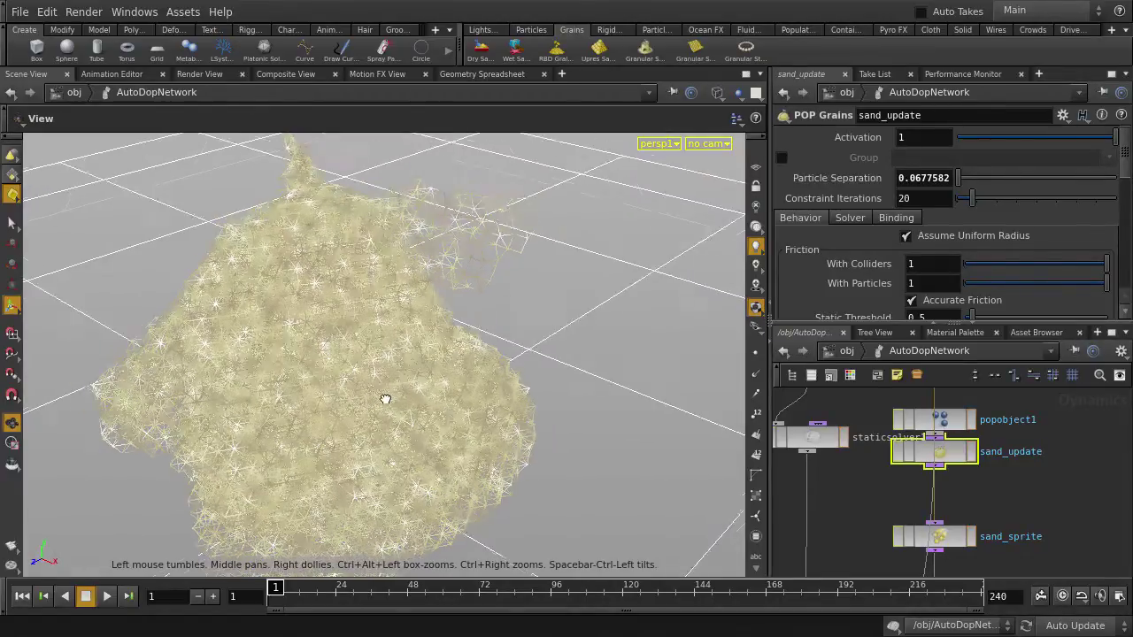
pyautogui.moveTo(385, 400); pyautogui.dragTo(408, 392)
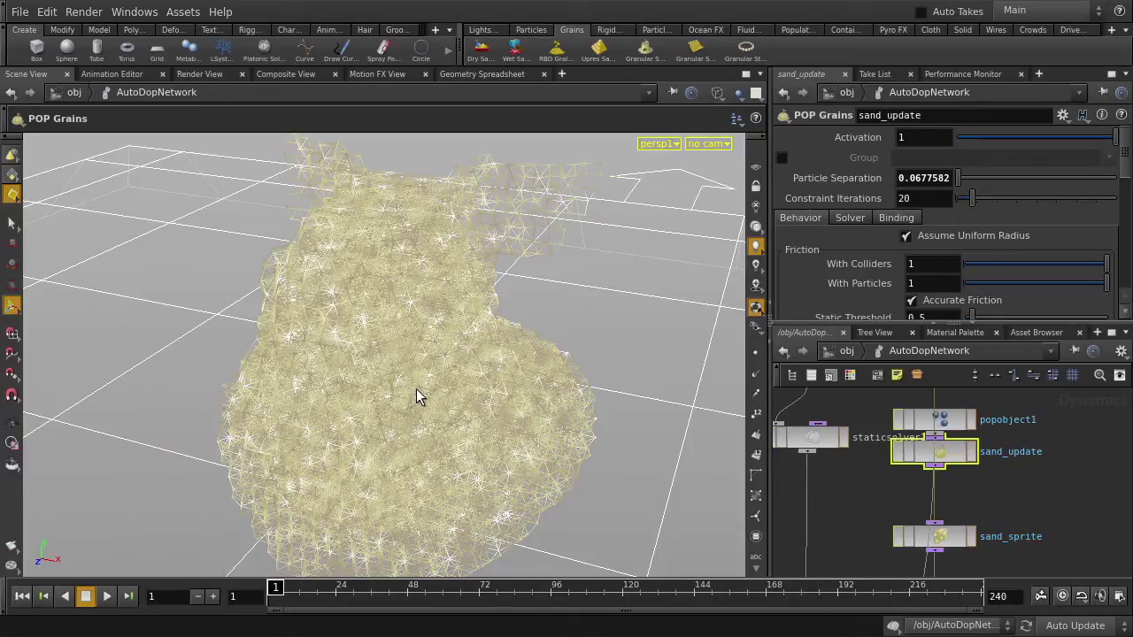
pyautogui.press('w')
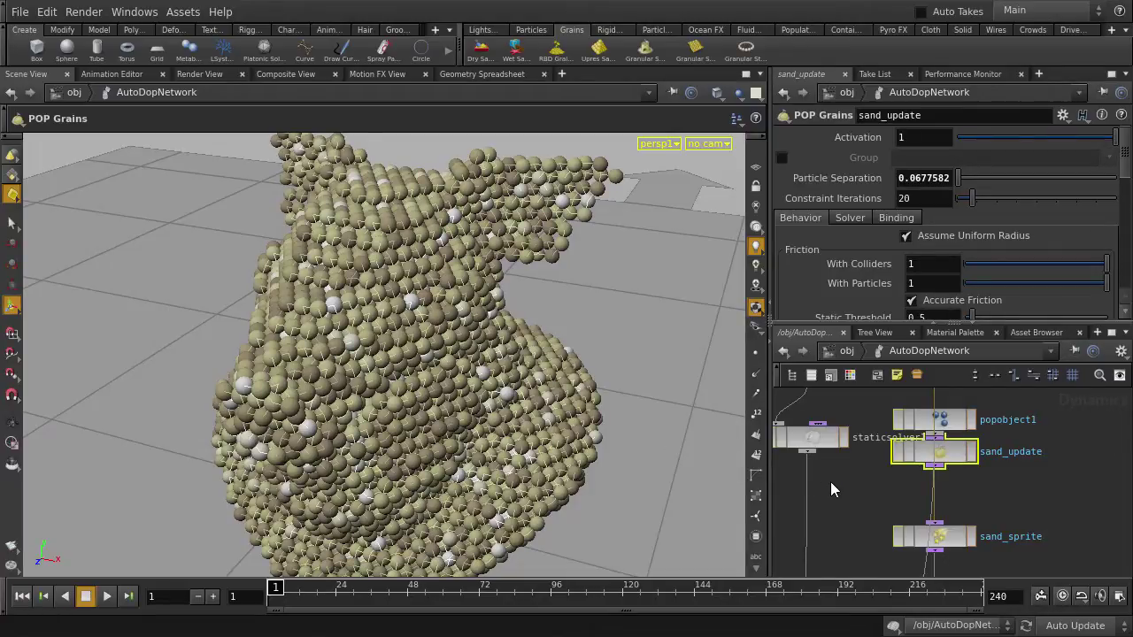
pyautogui.press('l')
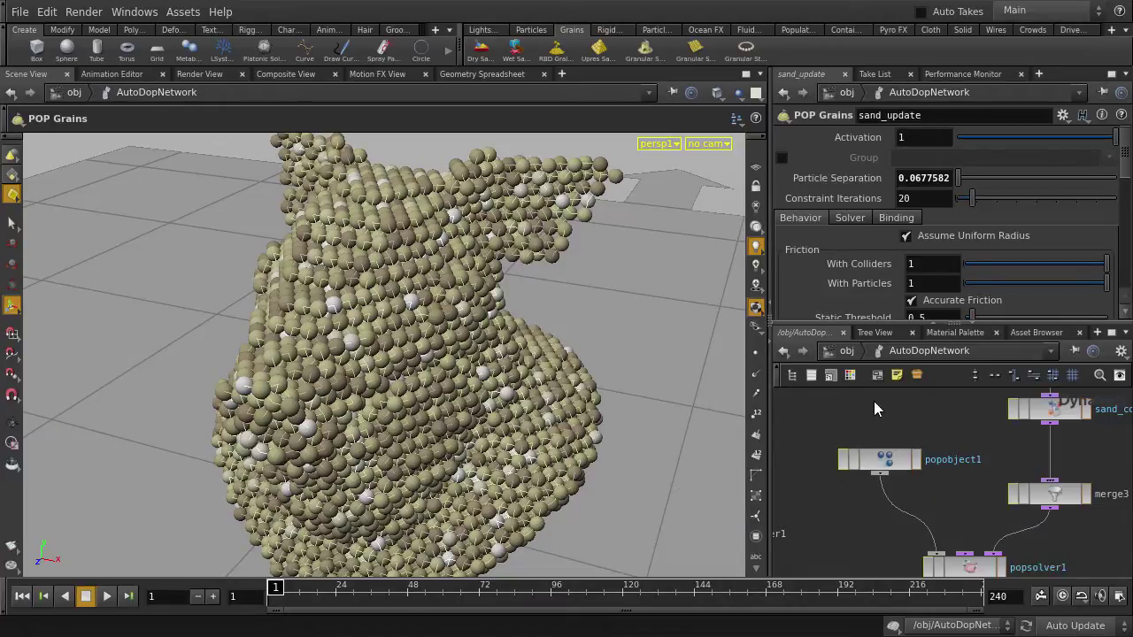
# Step: Set sand_update Particle Separation to 0.02 and zoom in on the grains
pyautogui.moveTo(874, 401); pyautogui.dragTo(828, 474, button='middle')
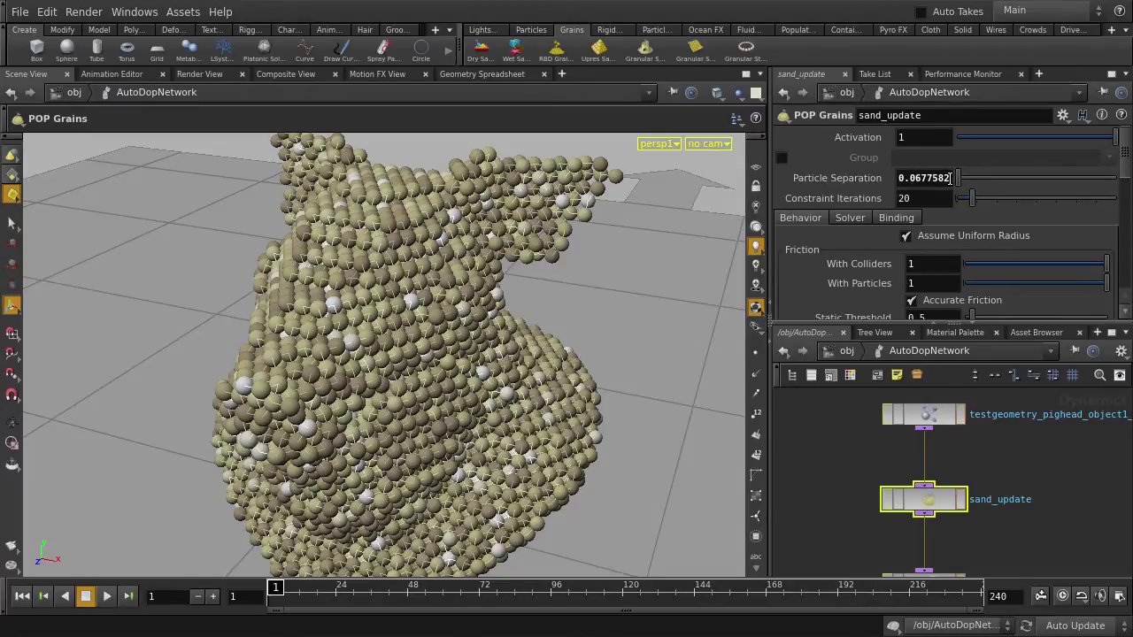
pyautogui.moveTo(915, 178); pyautogui.dragTo(958, 177)
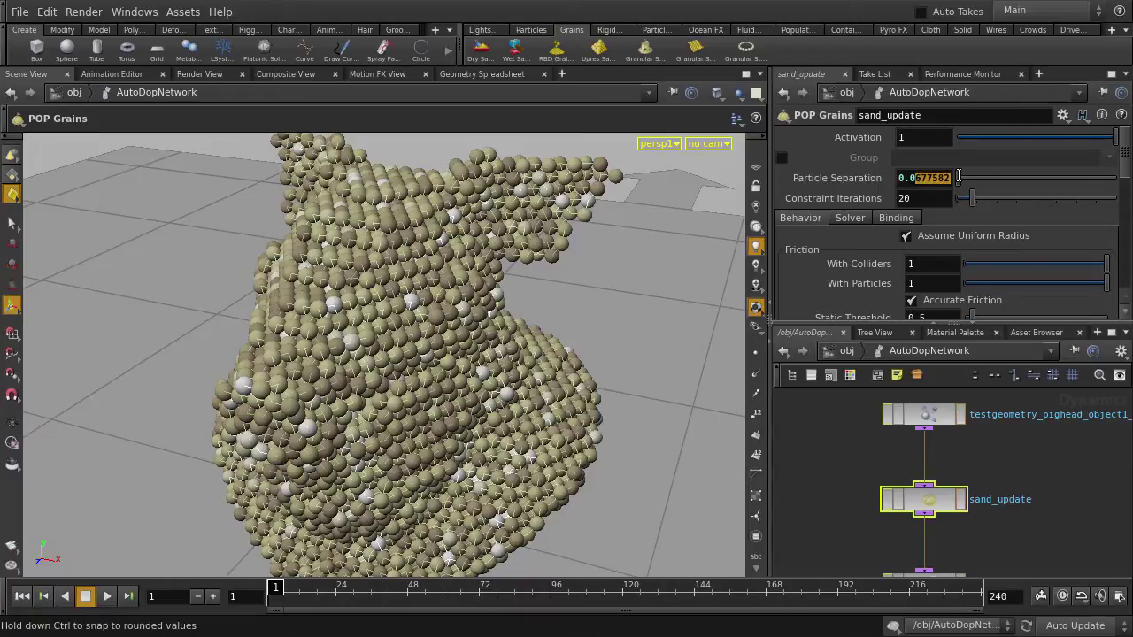
pyautogui.write('2')
pyautogui.press('Return')
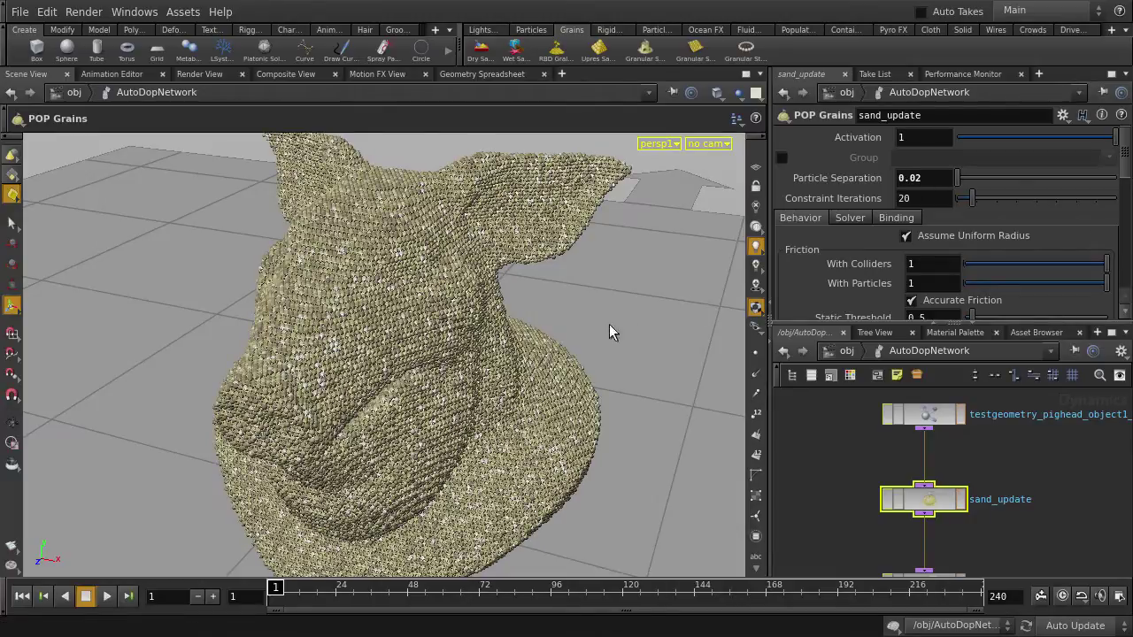
pyautogui.press('Escape')
pyautogui.moveTo(316, 336)
pyautogui.mouseDown(button='right')
pyautogui.moveTo(487, 336)
pyautogui.moveTo(278, 351)
pyautogui.mouseUp(button='right')
pyautogui.press('Return')
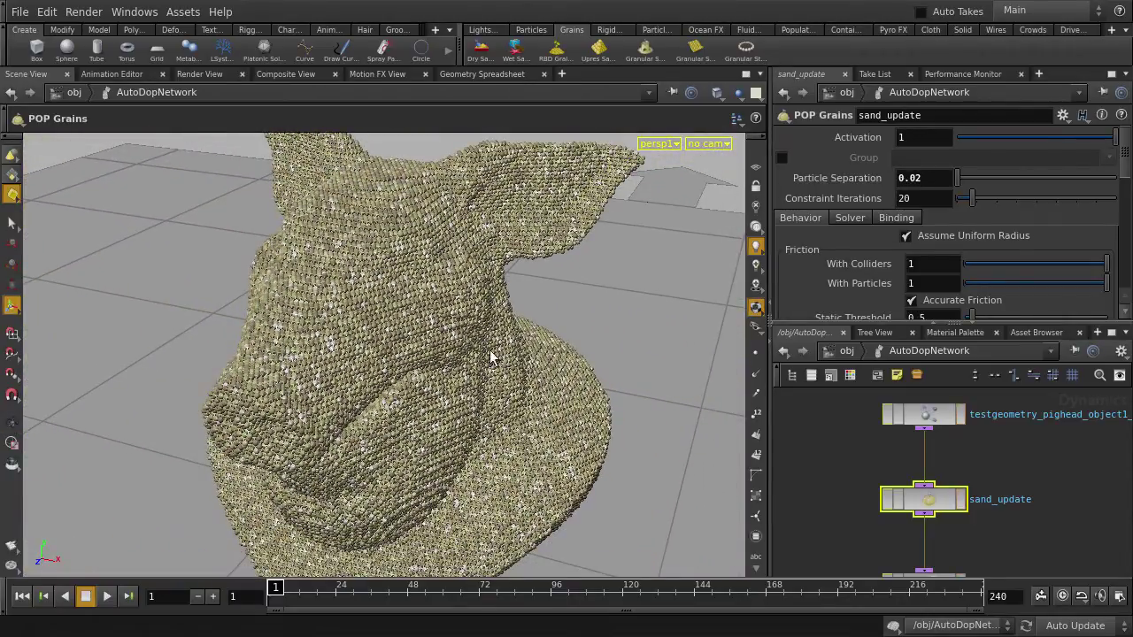
# Step: Change the Particle Separation to 0.06
pyautogui.click(921, 178)
pyautogui.press('BackSpace')
pyautogui.write('6')
pyautogui.press('Return')
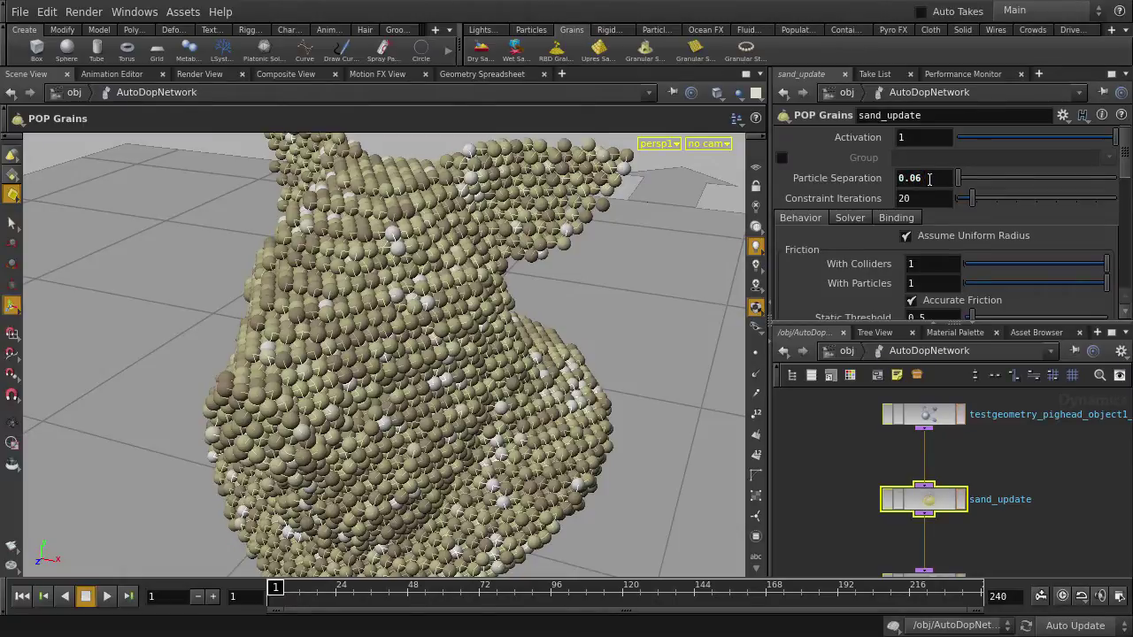
# Step: Scroll down the sand_update parameters and annotate the constraint Stiffness setting
pyautogui.scroll(-2, 929, 178)
pyautogui.scroll(-1, 929, 179)
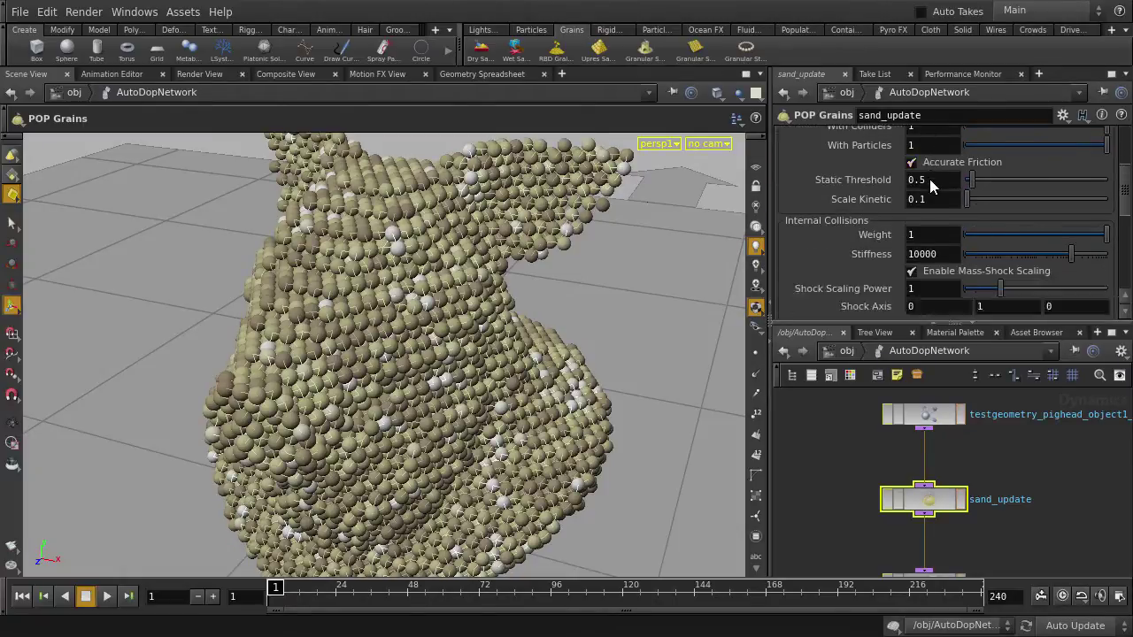
pyautogui.scroll(-2, 930, 179)
pyautogui.scroll(-2, 930, 179)
pyautogui.scroll(-1, 930, 179)
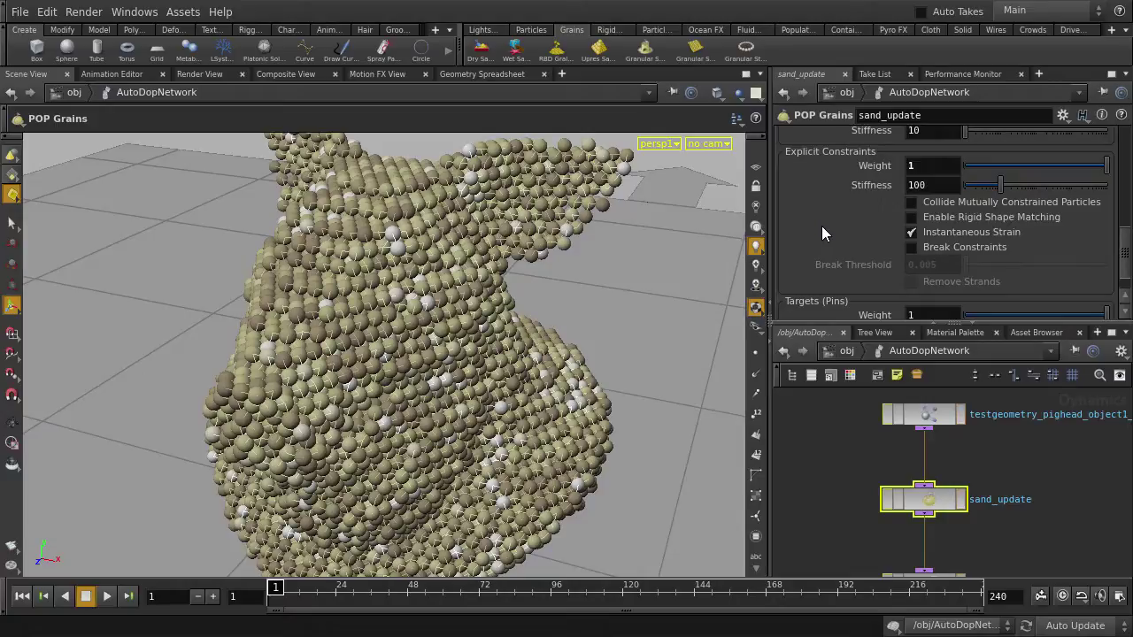
pyautogui.moveTo(841, 198); pyautogui.dragTo(965, 190)
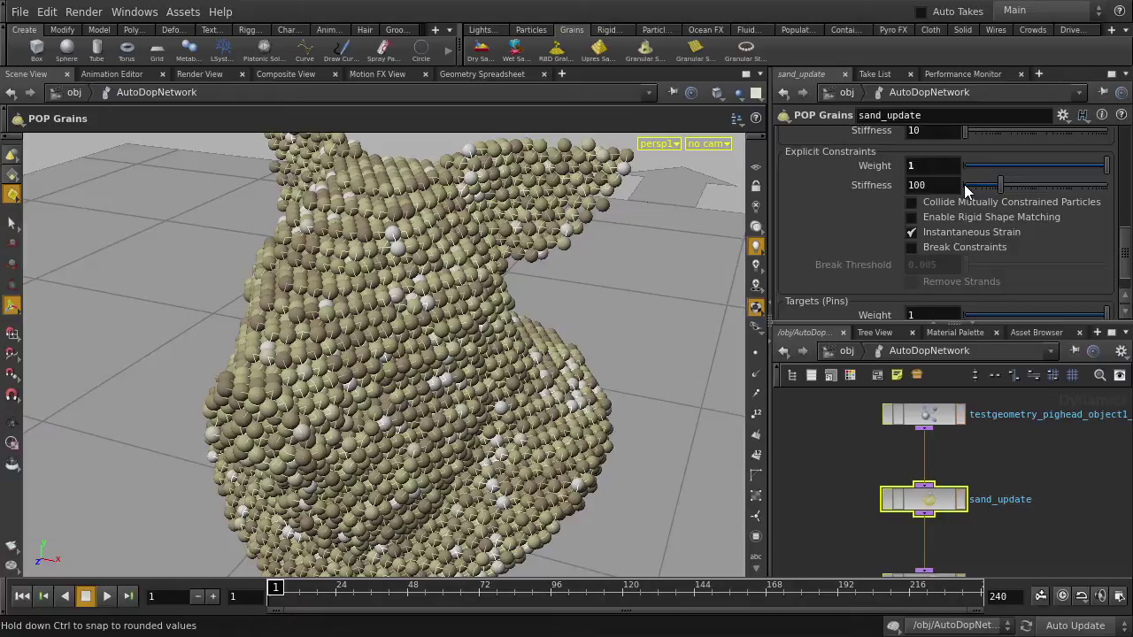
# Step: Scroll the grain parameters back up and enlarge the parameter pane
pyautogui.scroll(1, 964, 184)
pyautogui.scroll(2, 964, 184)
pyautogui.scroll(2, 964, 184)
pyautogui.scroll(4, 964, 184)
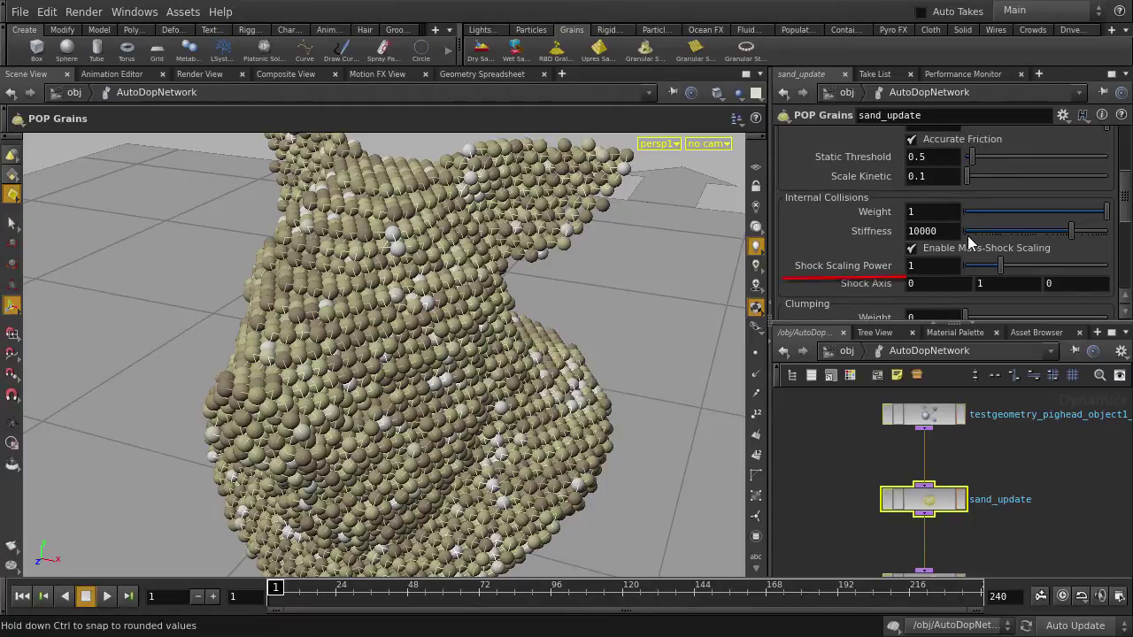
pyautogui.scroll(1, 941, 266)
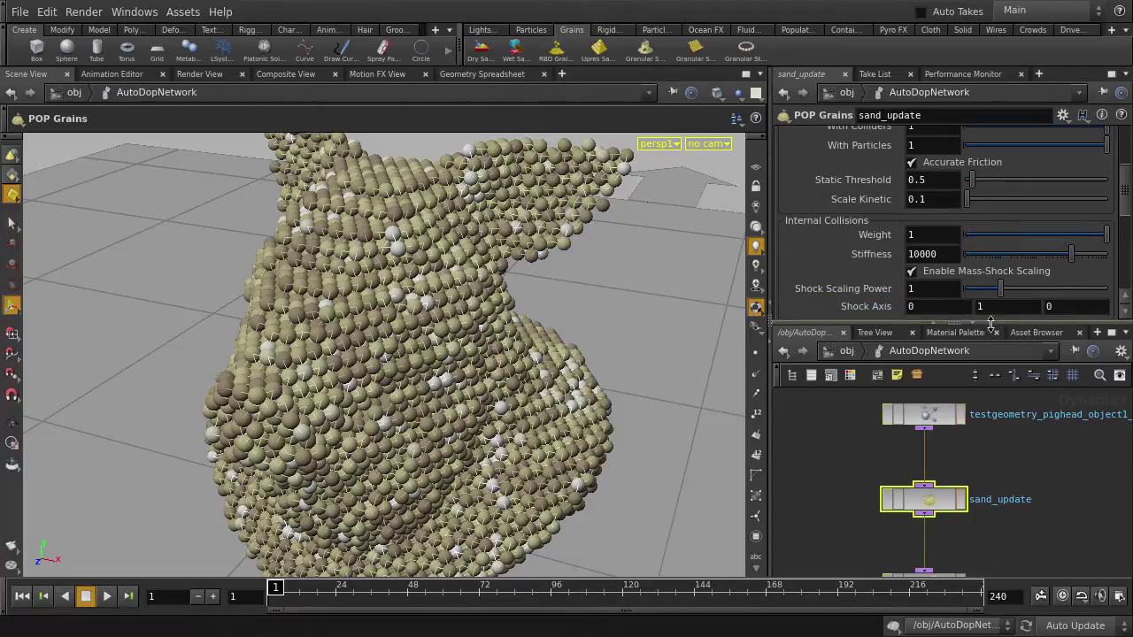
pyautogui.moveTo(991, 322); pyautogui.dragTo(1019, 430)
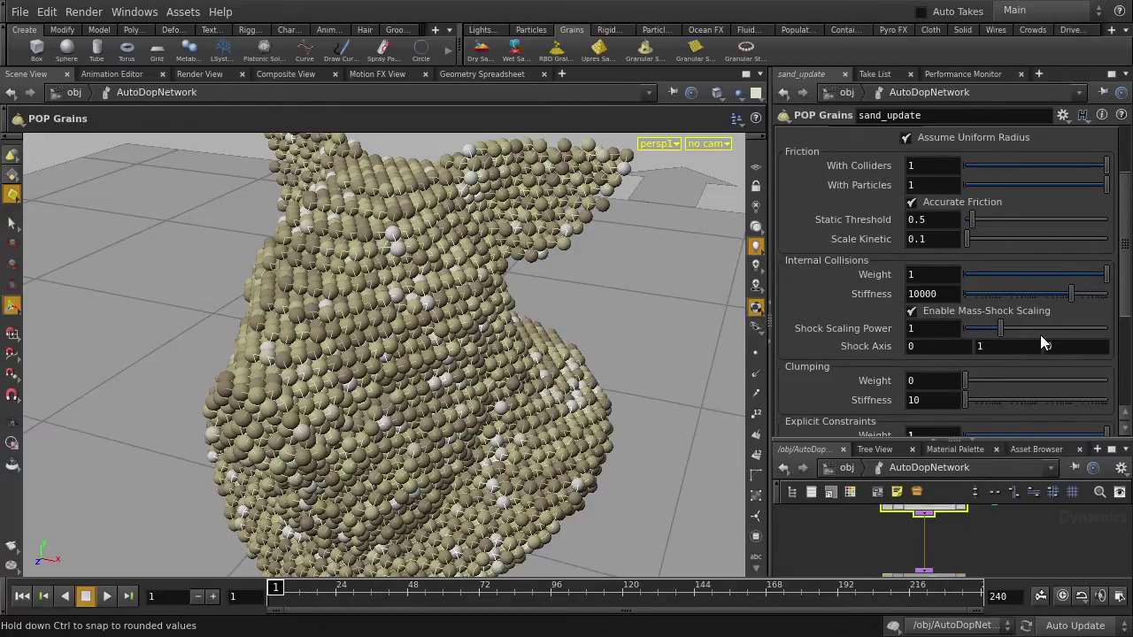
pyautogui.scroll(5, 1041, 336)
# Step: Enable Use OpenCL on the grain solver and return to the object level
pyautogui.click(850, 217)
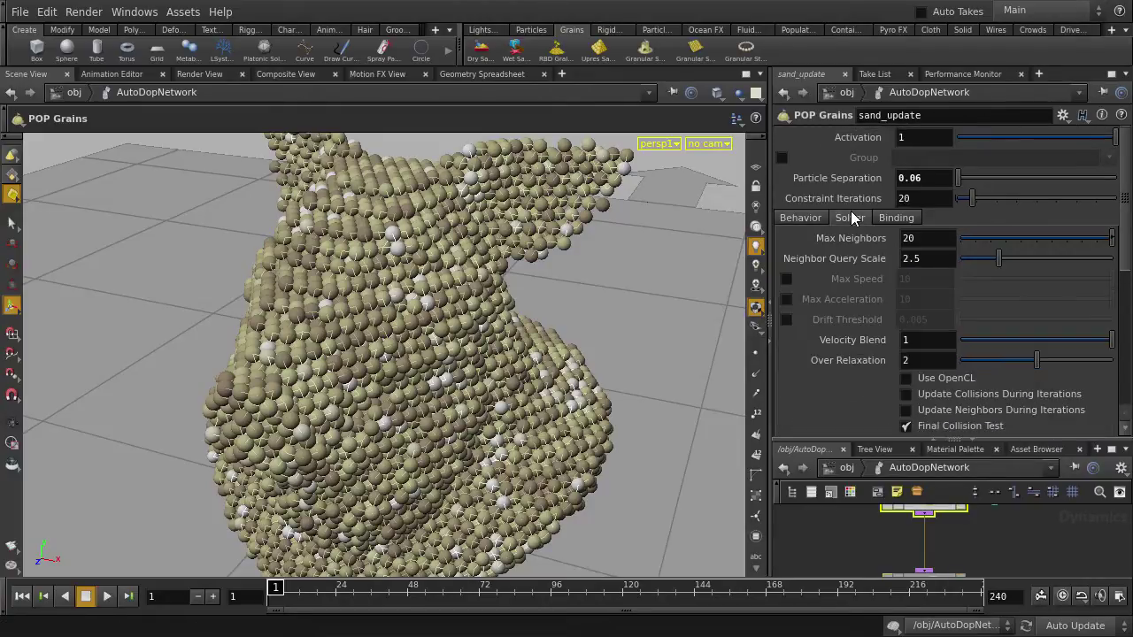
pyautogui.click(905, 378)
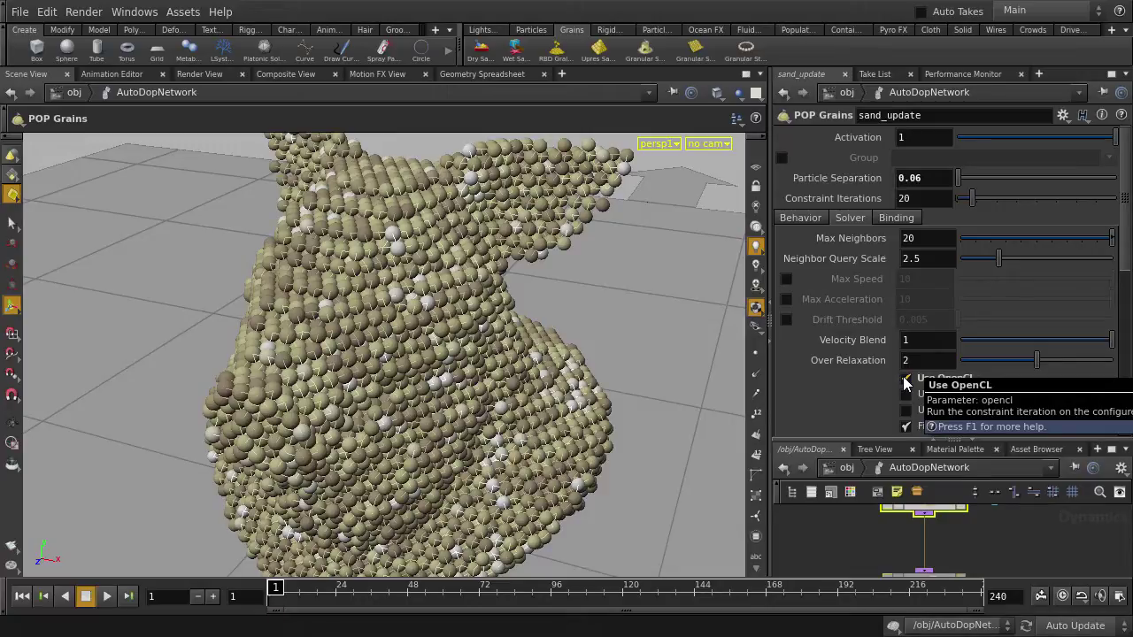
pyautogui.press('u')
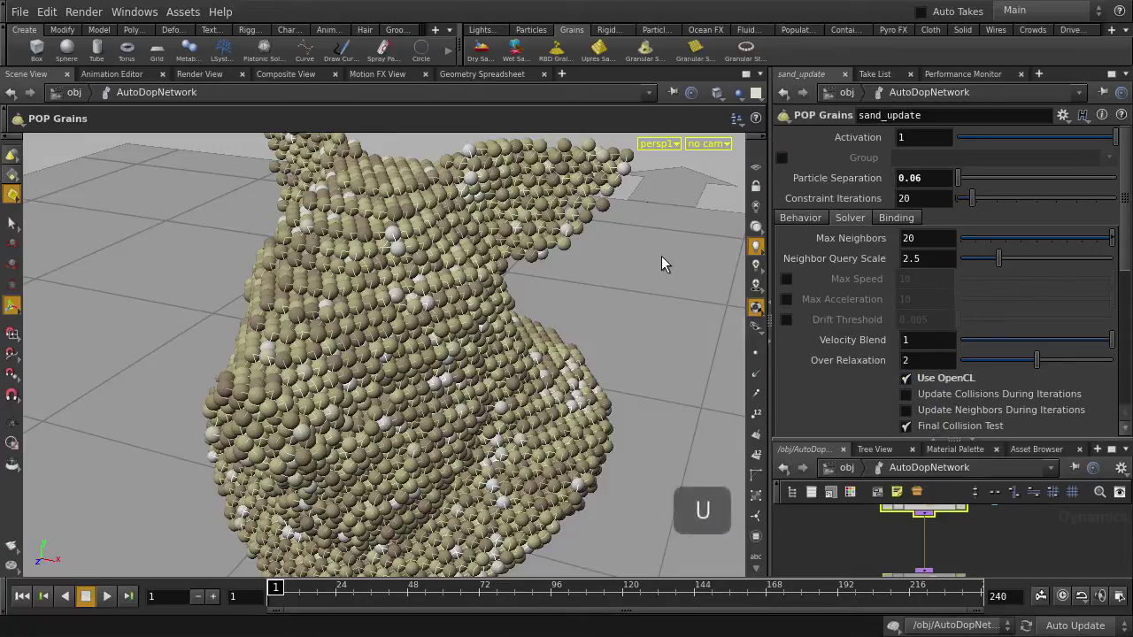
pyautogui.press('u')
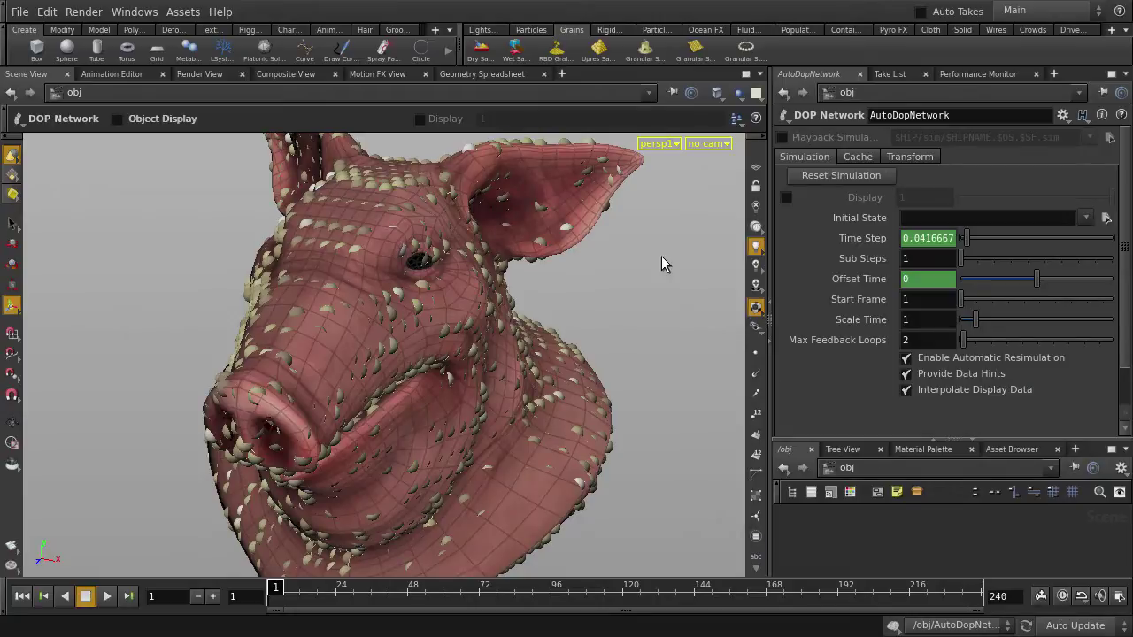
# Step: Lay out the object-level nodes and hide the sand_particles object's display
pyautogui.press('l')
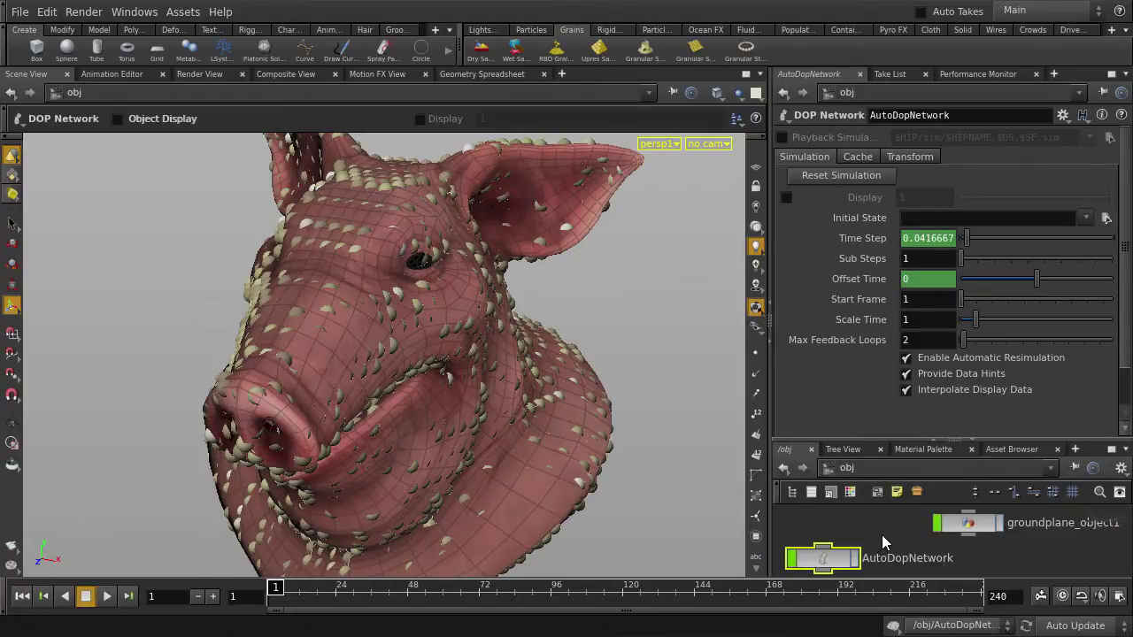
pyautogui.scroll(-2, 882, 534)
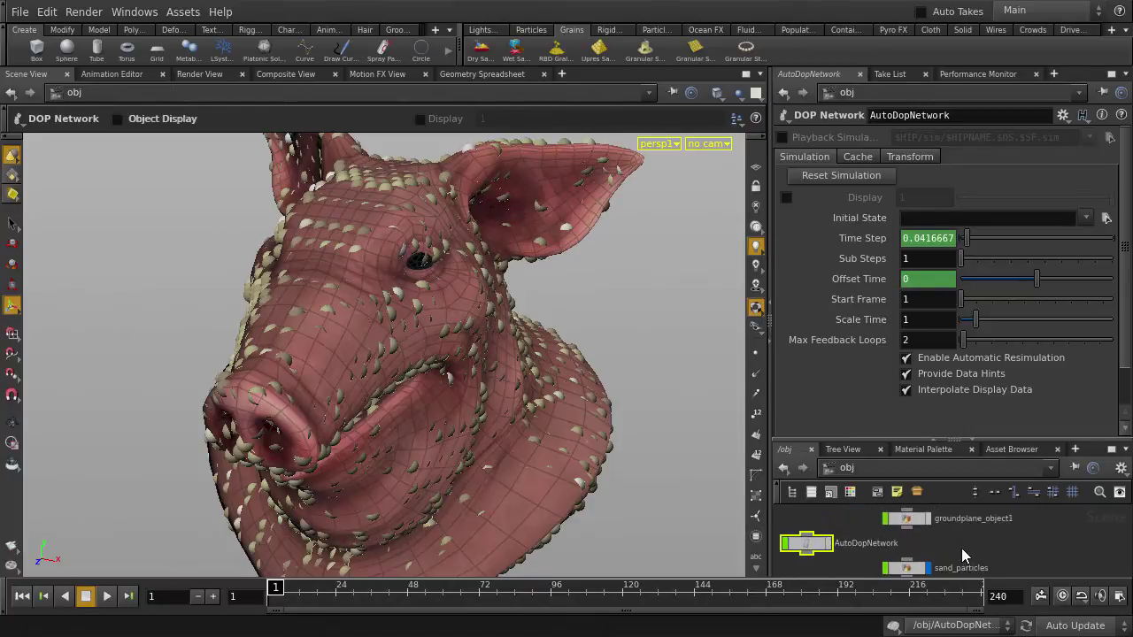
pyautogui.moveTo(961, 548); pyautogui.dragTo(958, 523, button='middle')
pyautogui.click(926, 544)
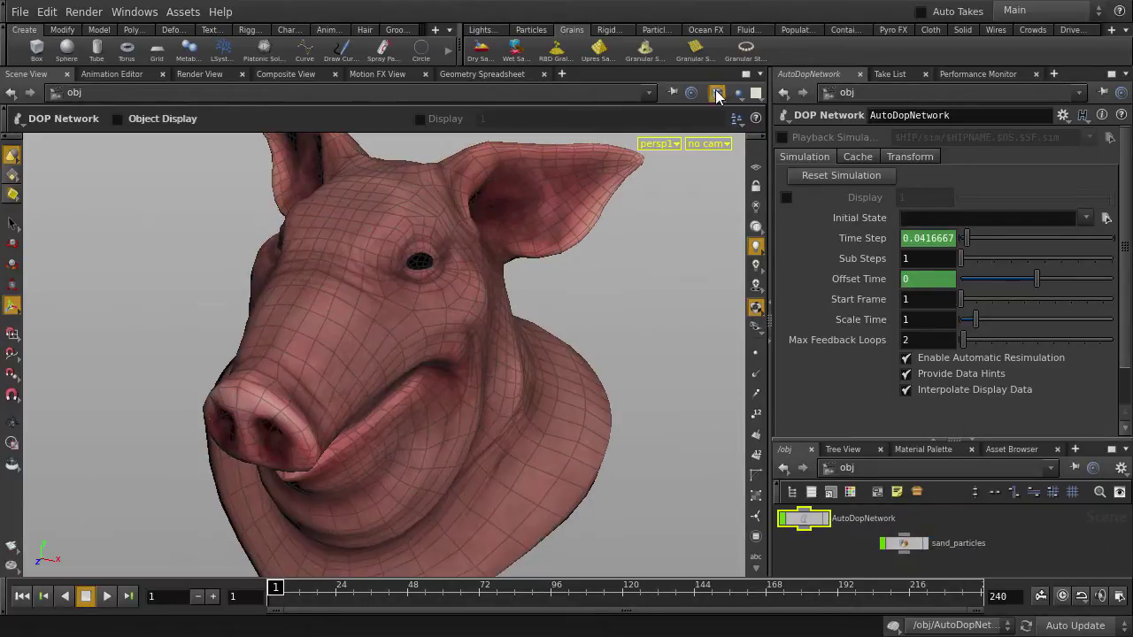
# Step: Set the viewport to Smooth Shaded and frame the pig head higher
pyautogui.click(717, 92)
pyautogui.click(747, 239)
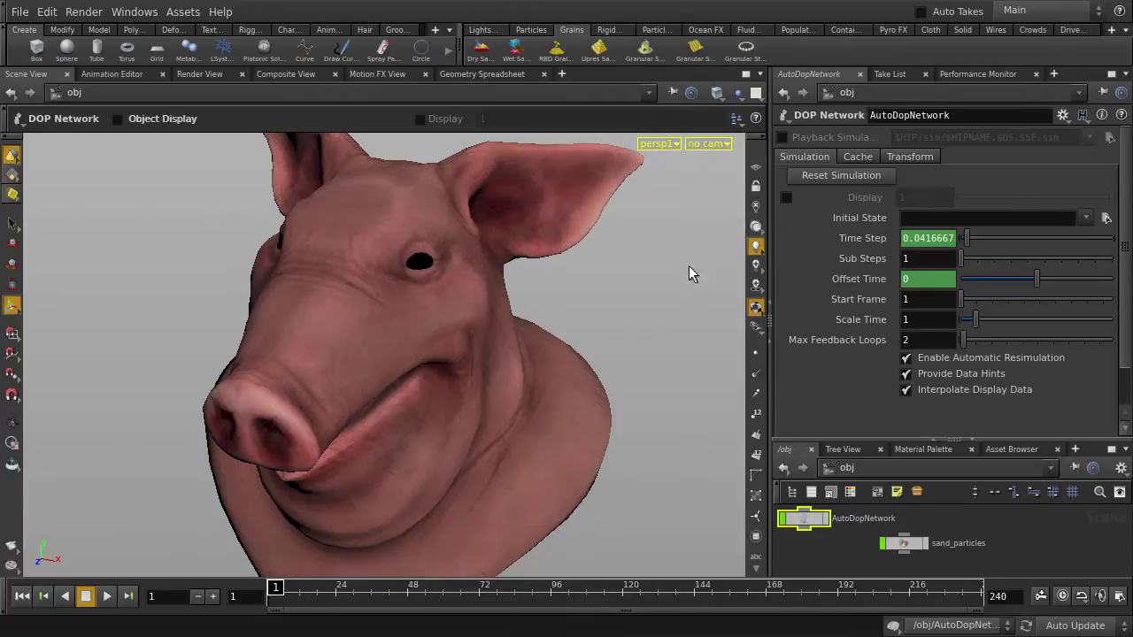
pyautogui.scroll(-3, 549, 374)
pyautogui.scroll(-3, 556, 391)
pyautogui.moveTo(557, 392)
pyautogui.mouseDown(button='middle')
pyautogui.moveTo(531, 336)
pyautogui.moveTo(523, 260)
pyautogui.mouseUp(button='middle')
pyautogui.press('Escape')
pyautogui.press('s')
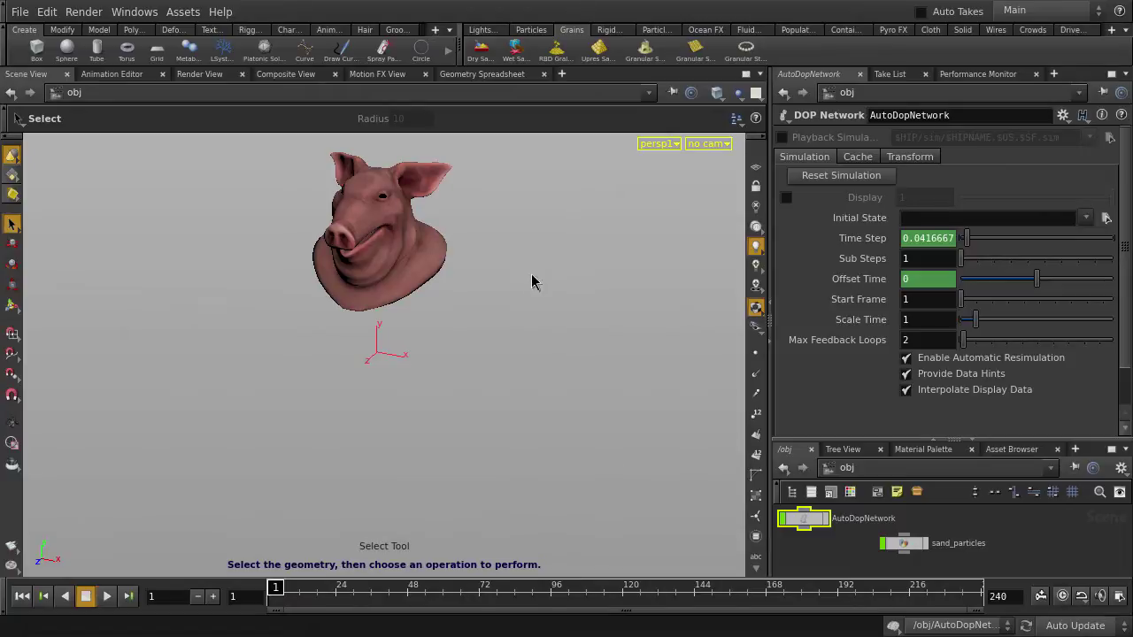
pyautogui.click(706, 500)
pyautogui.press('Up')
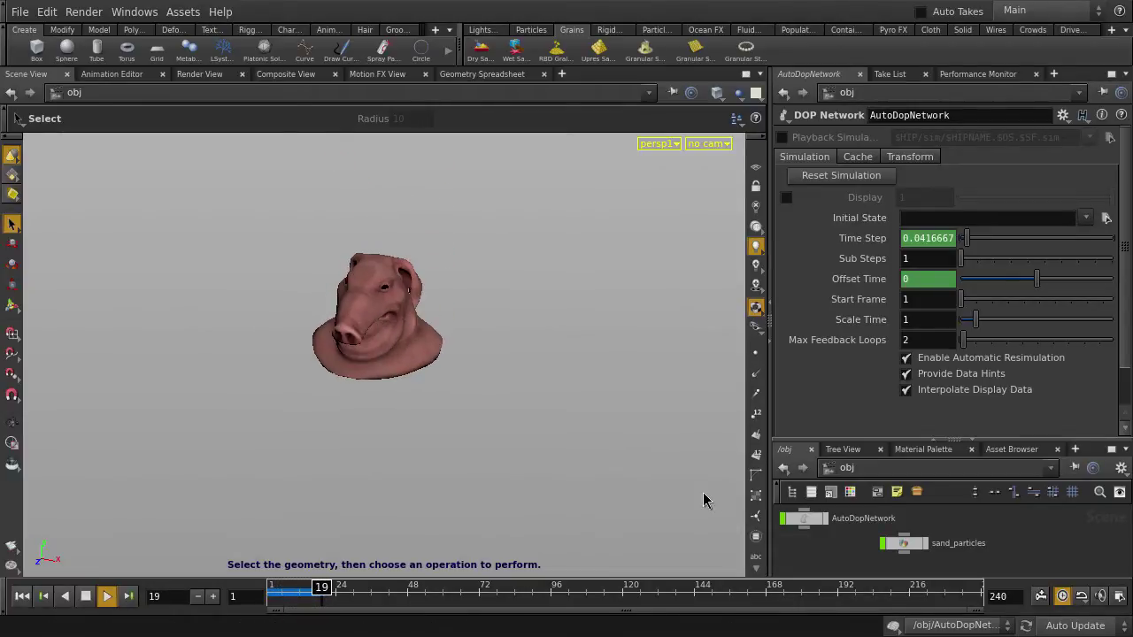
pyautogui.press('Up')
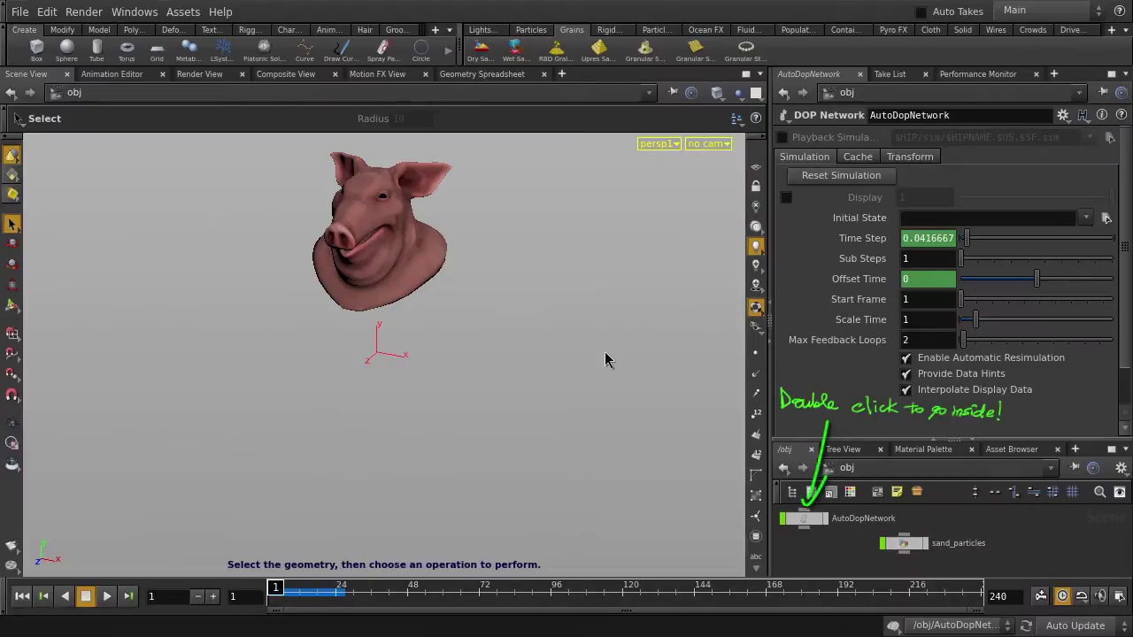
# Step: Inside AutoDopNetwork, set sand_update's Behavior Shock Scaling Power from 1 to 30
pyautogui.click(809, 520)
pyautogui.doubleClick(809, 520)
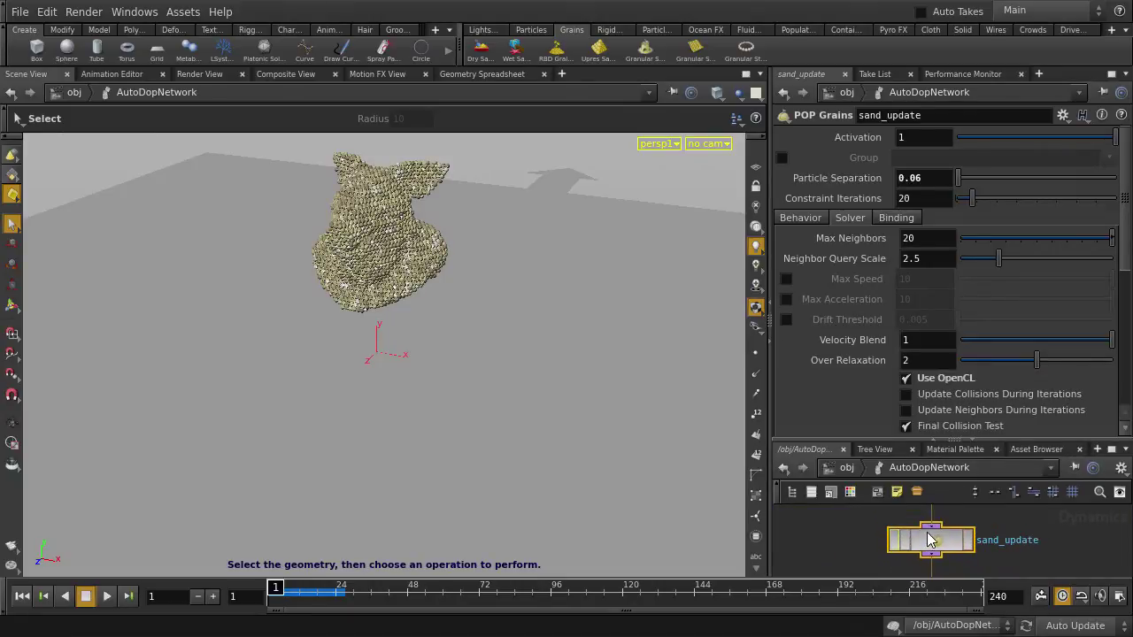
pyautogui.click(804, 219)
pyautogui.scroll(-2, 829, 276)
pyautogui.scroll(-1, 829, 275)
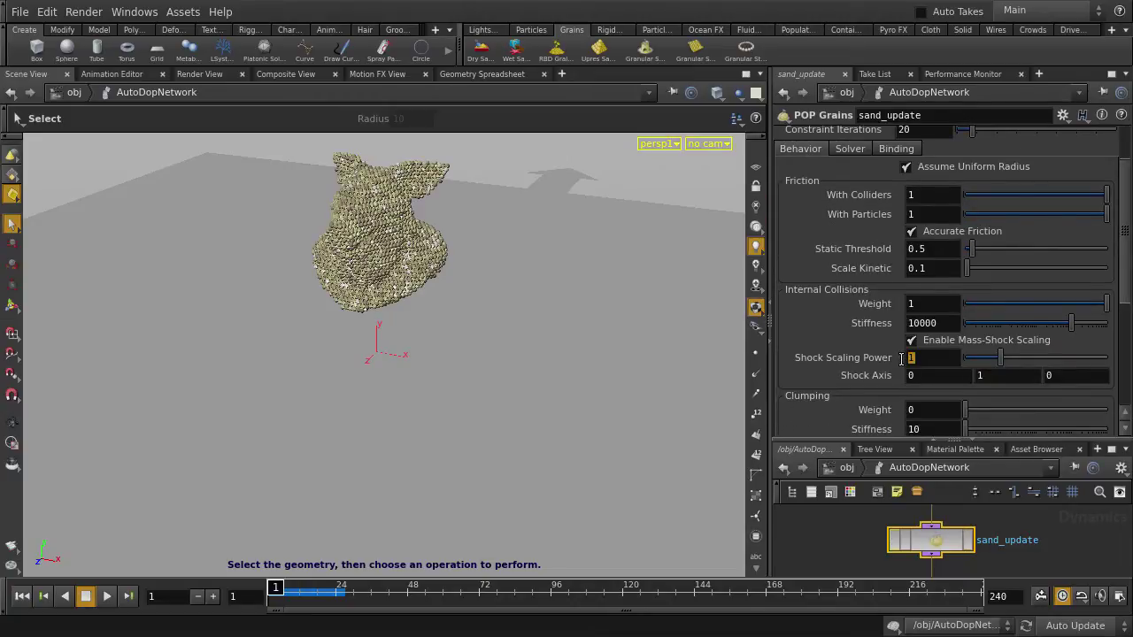
pyautogui.write('30')
pyautogui.press('Return')
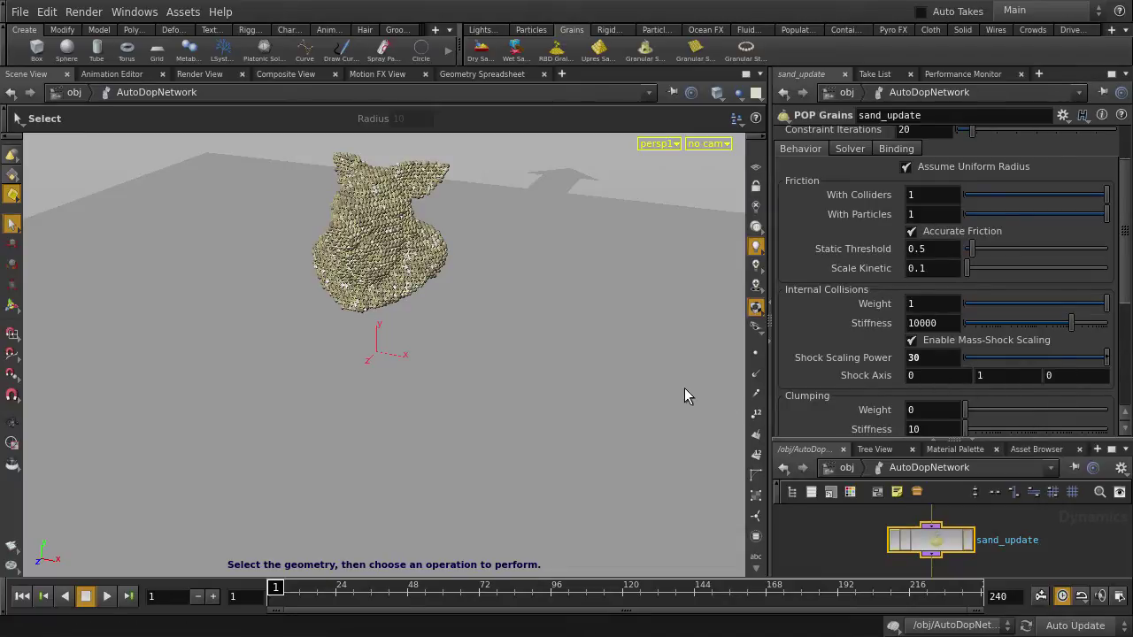
# Step: Return to /obj and play the simulation to test the new shock setting
pyautogui.press('u')
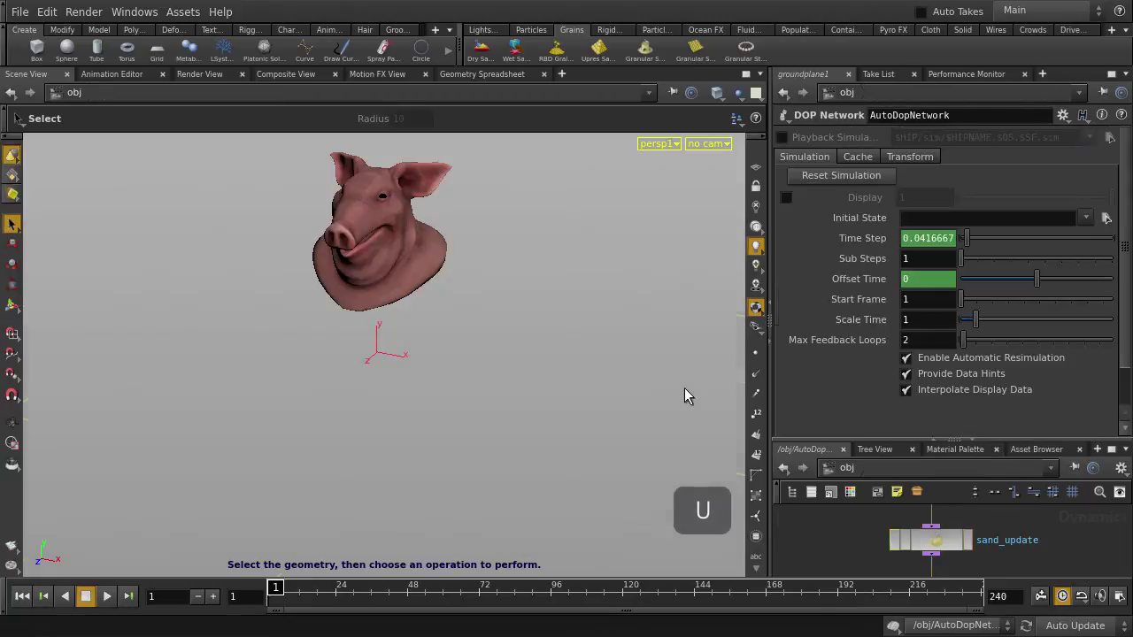
pyautogui.press('Up')
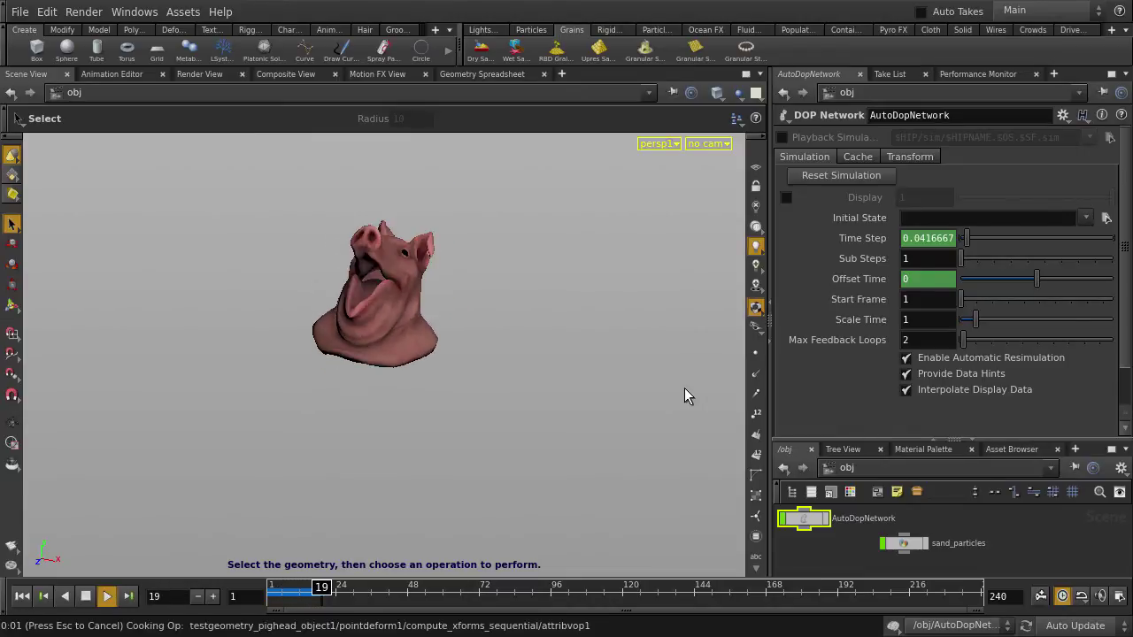
pyautogui.press('Escape')
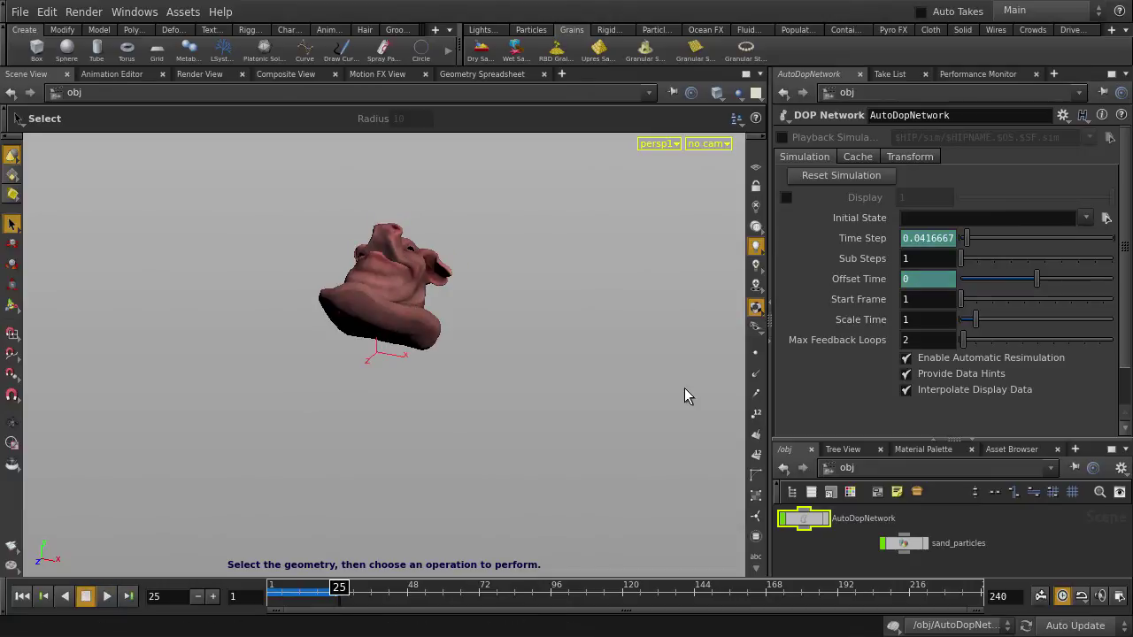